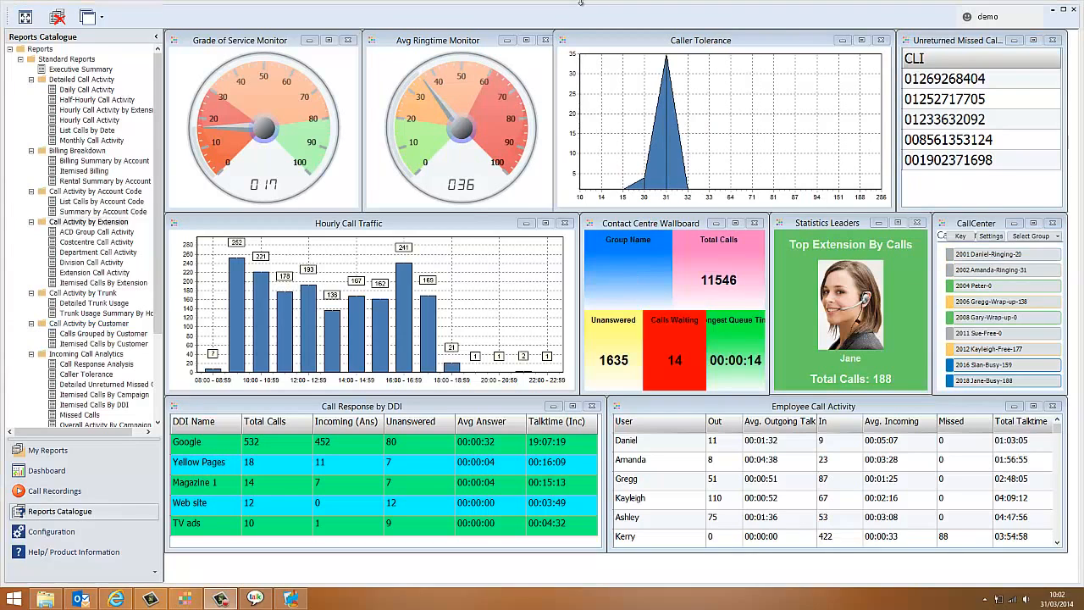
# Step: Open the Extension Call Activity report and view its Extensions/Agents and Queues filter options
pyautogui.doubleClick(94, 274)
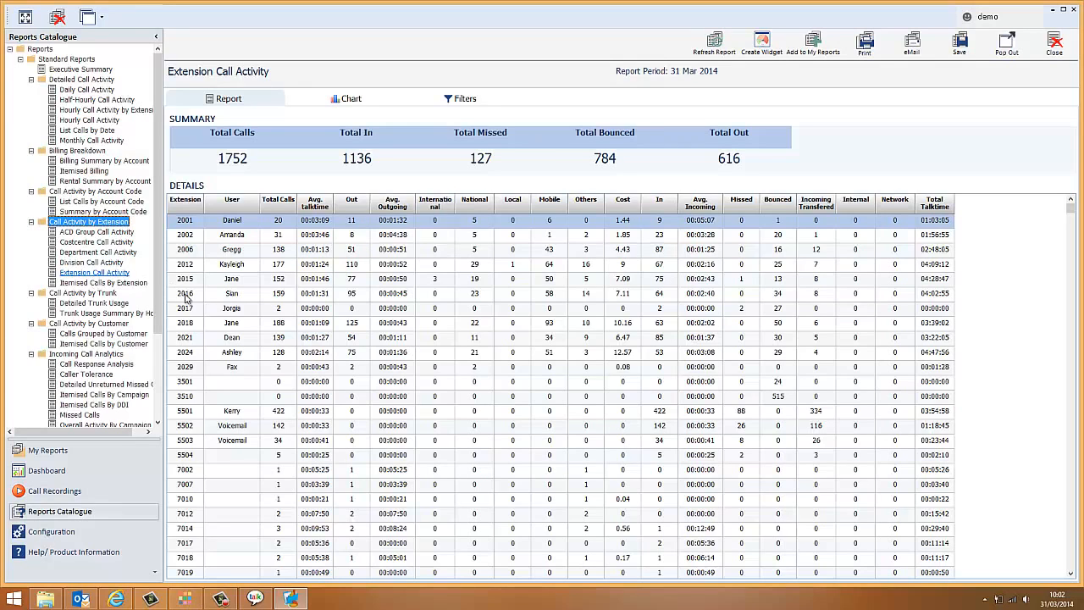
pyautogui.click(463, 100)
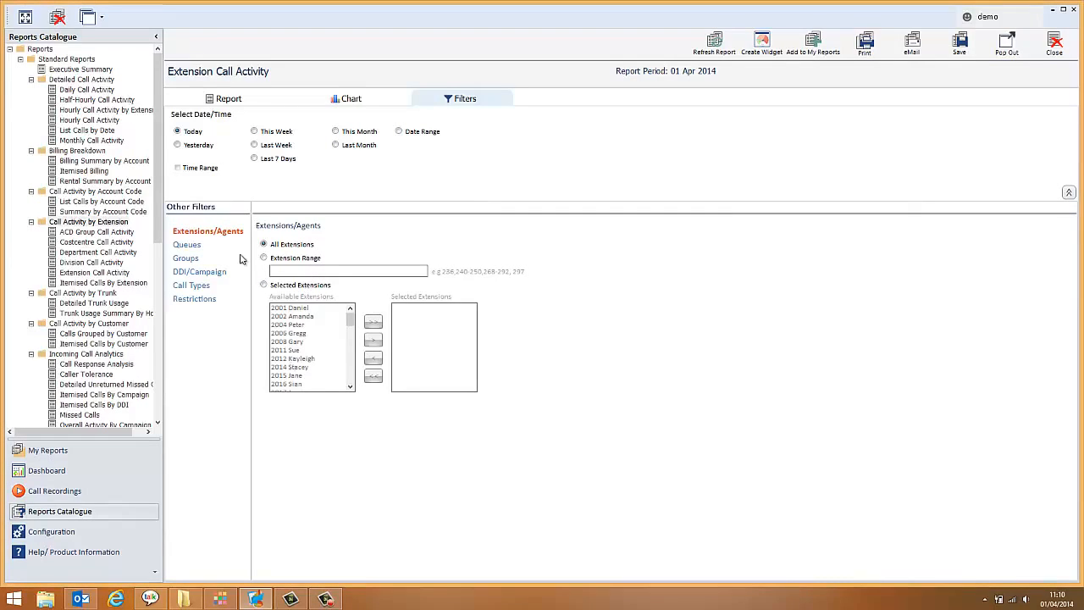
pyautogui.click(187, 244)
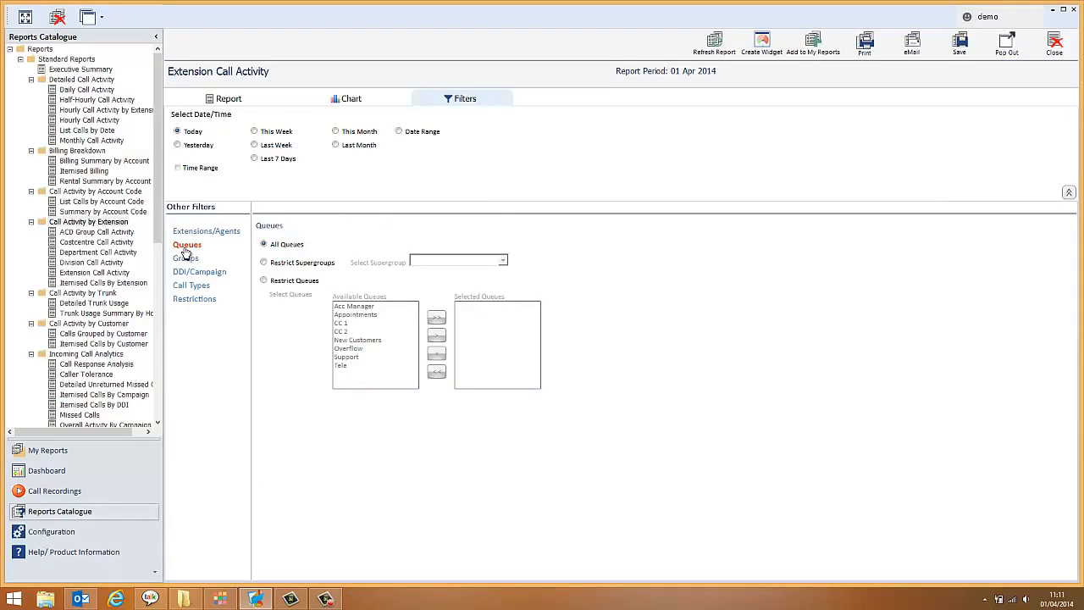
# Step: Restrict the report's group filter to the Directors department instead of all departments
pyautogui.click(186, 258)
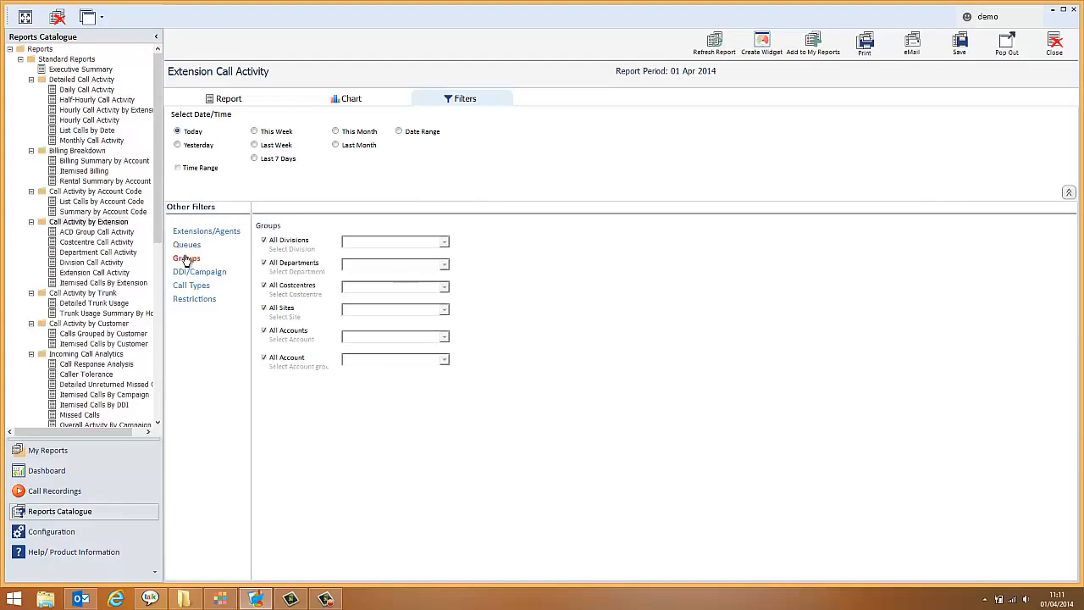
pyautogui.click(263, 262)
pyautogui.click(443, 265)
pyautogui.click(361, 285)
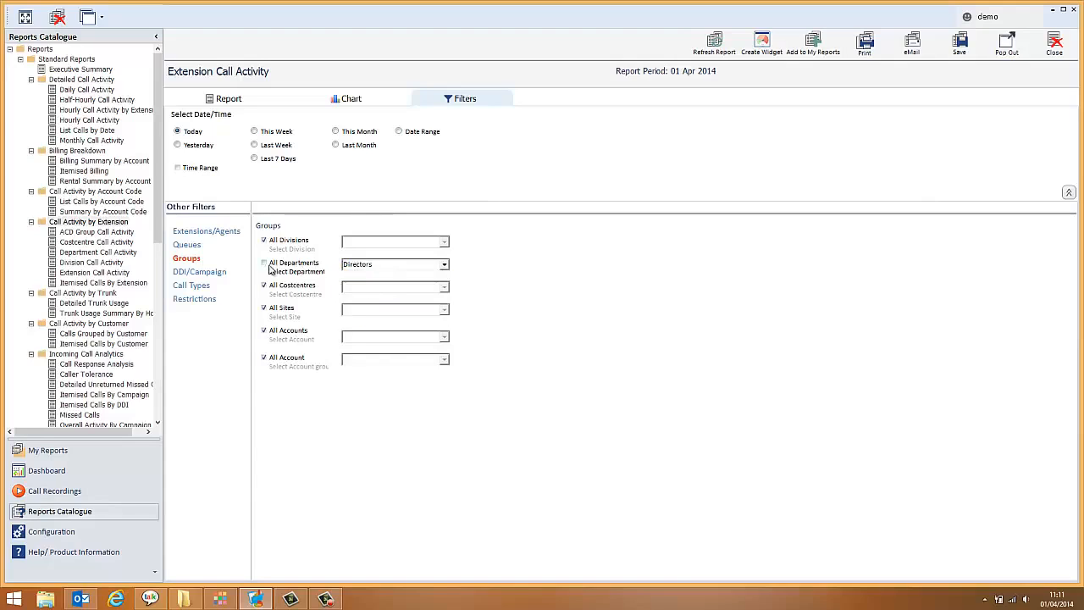
# Step: Review the DDI/Campaign, Call Types and Restrictions filter options, ending back on the report data
pyautogui.click(199, 273)
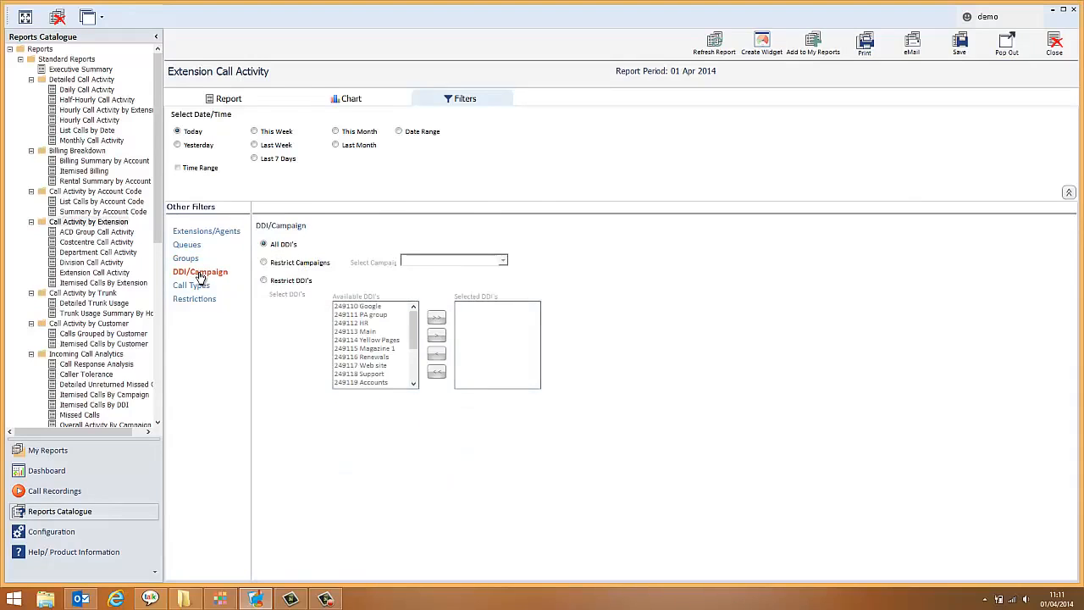
pyautogui.click(194, 286)
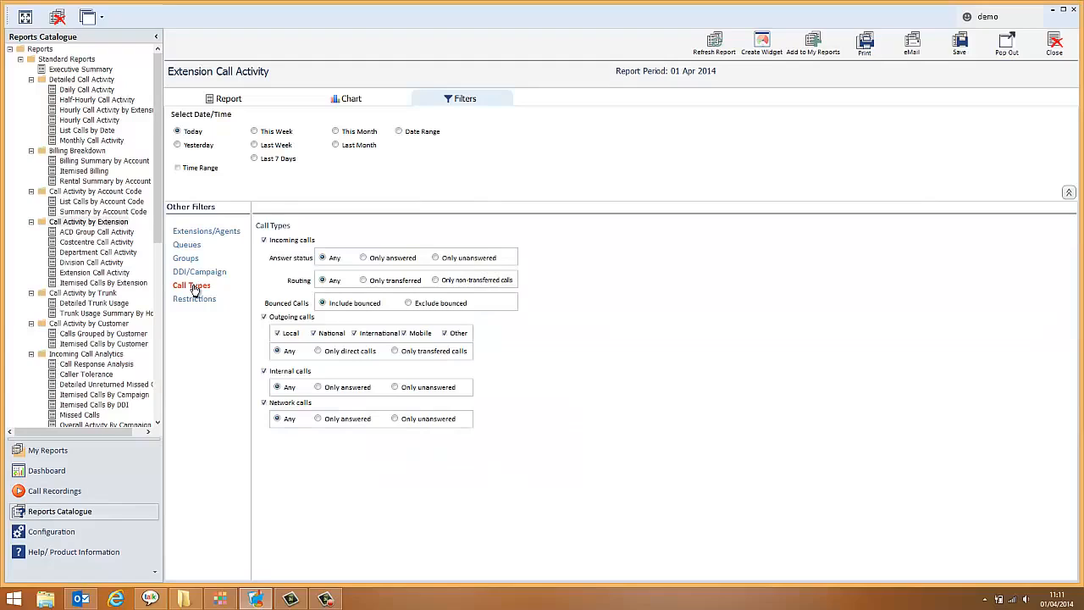
pyautogui.click(194, 300)
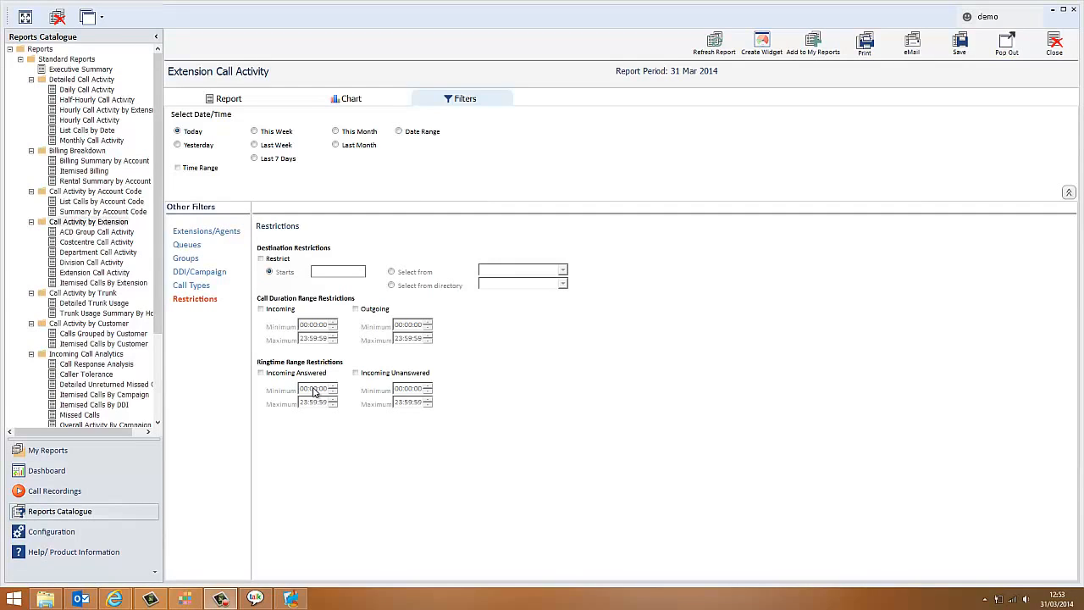
pyautogui.click(234, 100)
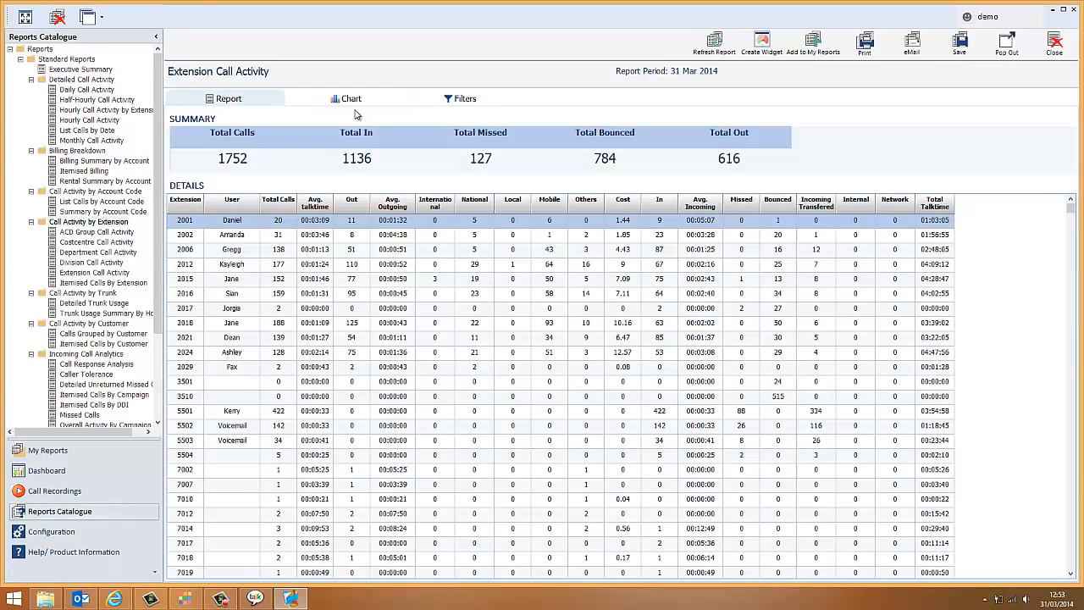
# Step: Set up a new table widget from the report details with only the User and In columns selected
pyautogui.click(762, 46)
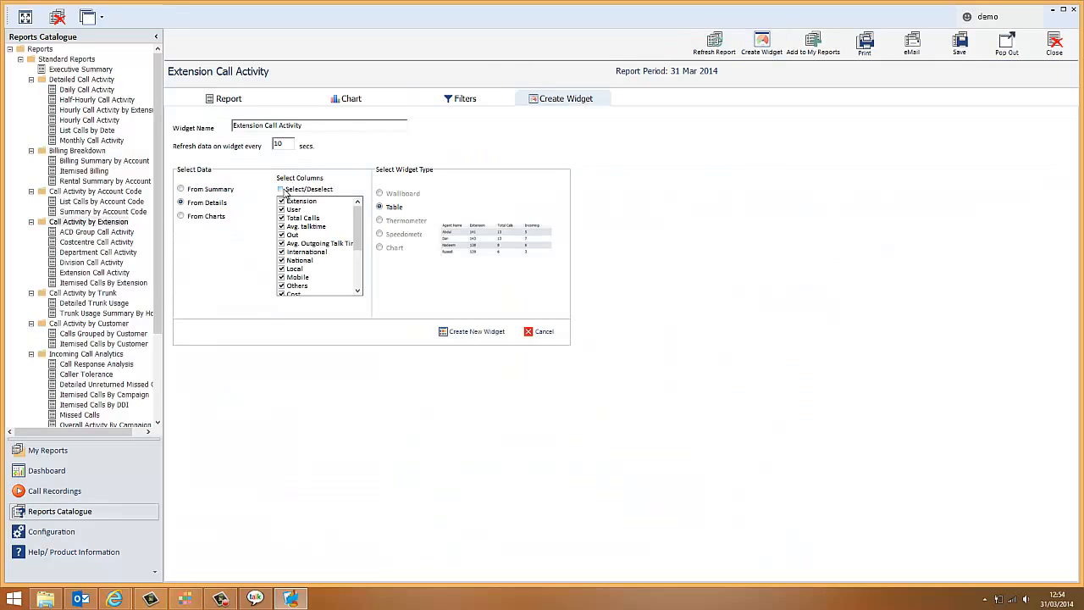
pyautogui.click(281, 190)
pyautogui.click(281, 189)
pyautogui.click(281, 210)
pyautogui.click(356, 265)
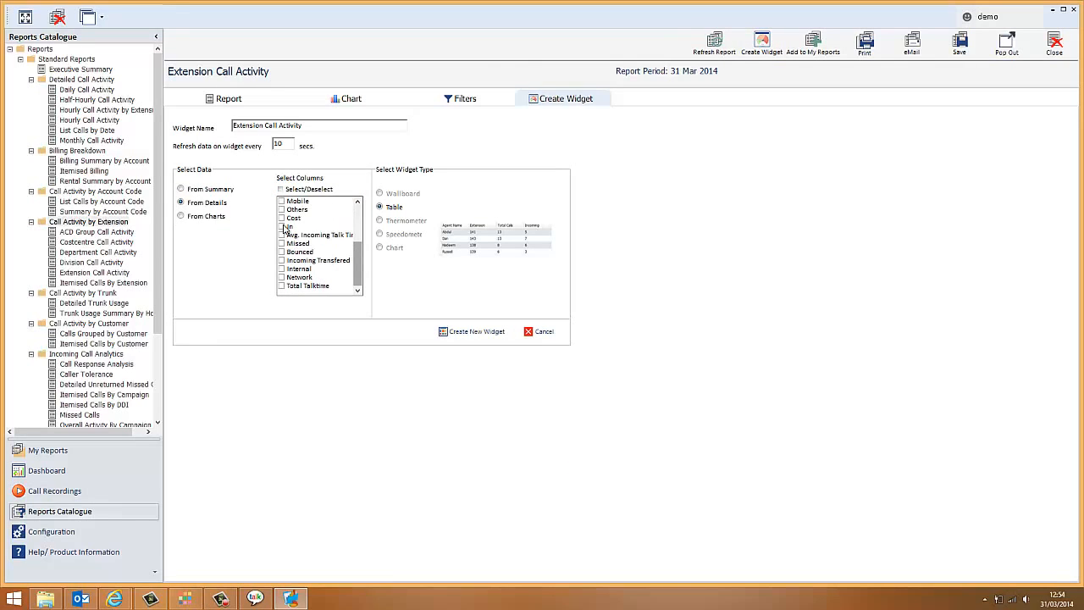
pyautogui.click(284, 229)
# Step: Name the widget "Inbound calls by User" and create it
pyautogui.moveTo(310, 130); pyautogui.dragTo(229, 128)
pyautogui.write('Inbound calls by User')
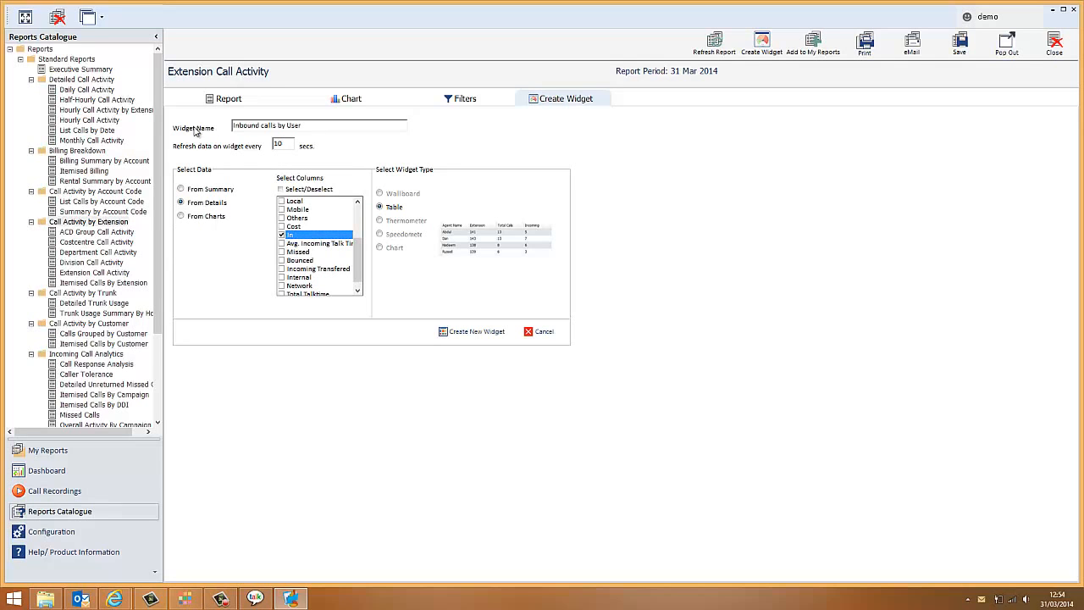
pyautogui.click(457, 337)
pyautogui.click(549, 324)
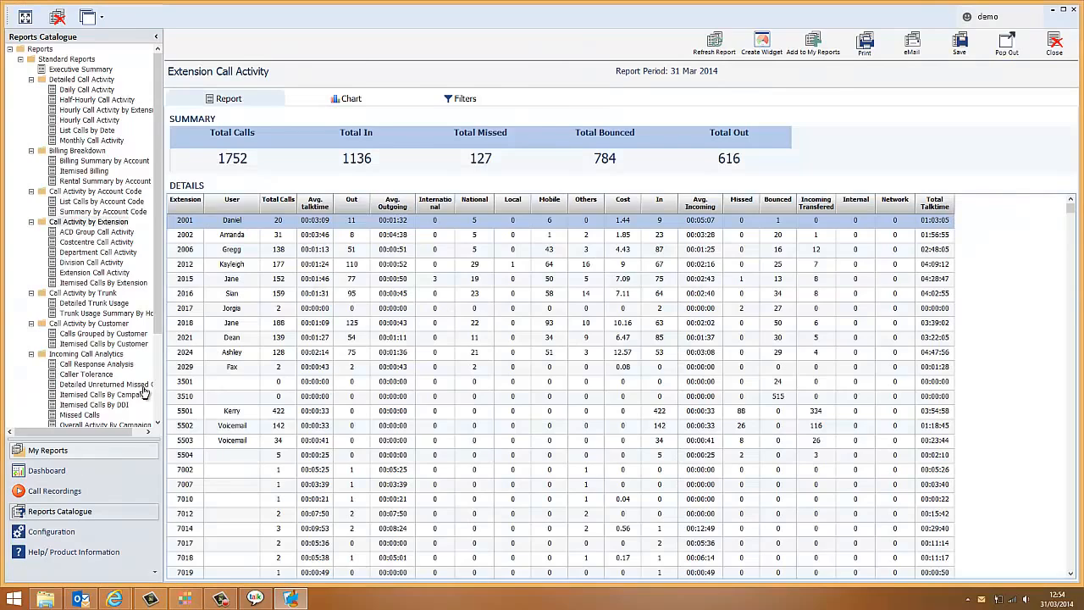
# Step: Add the custom widget Inbound calls by User to the dashboard
pyautogui.click(101, 471)
pyautogui.click(22, 132)
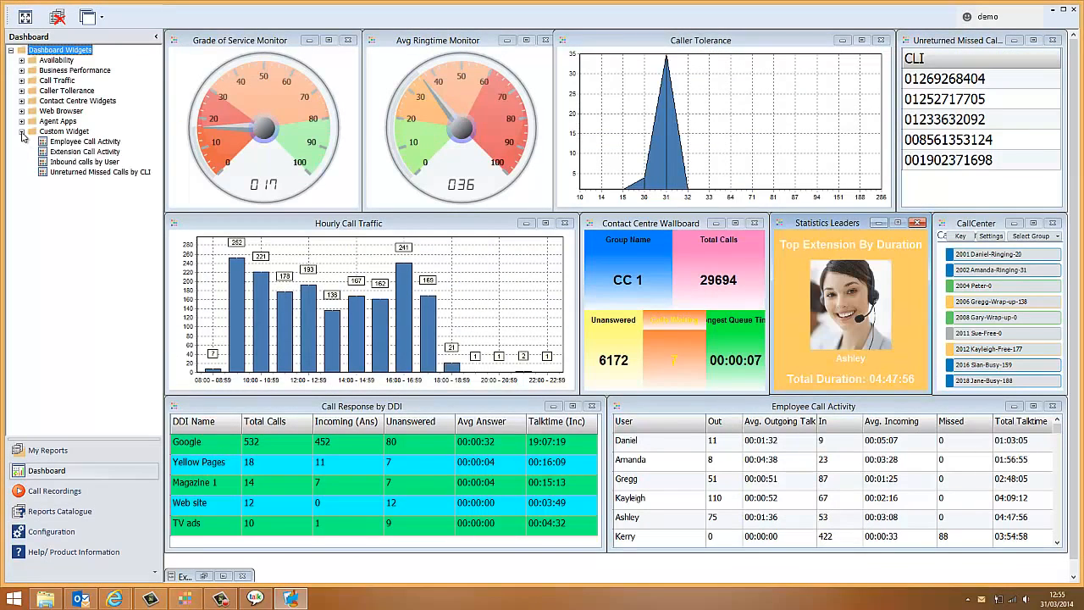
pyautogui.doubleClick(82, 162)
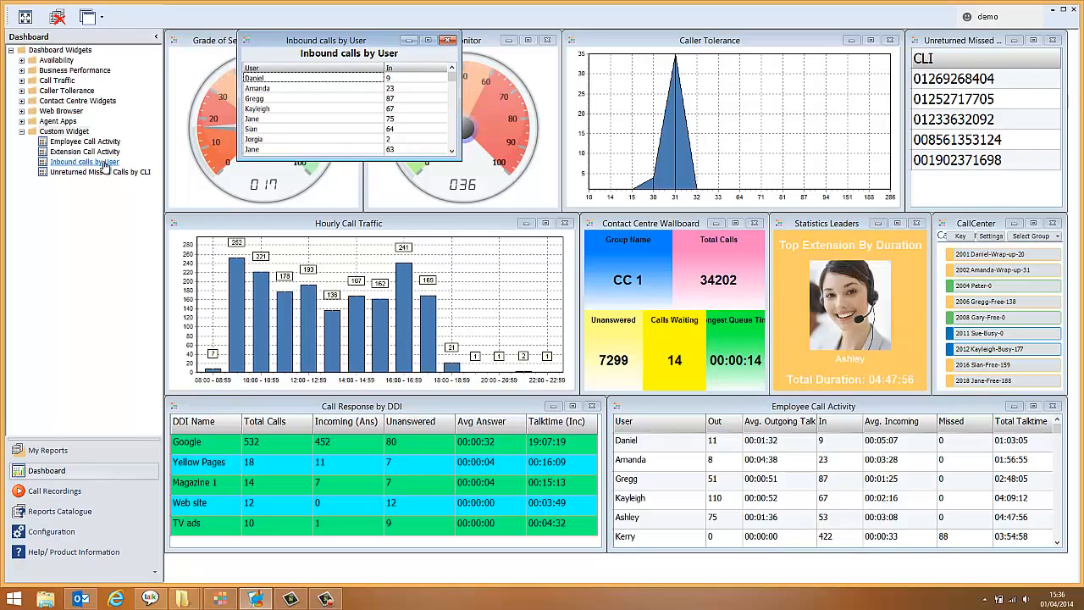
# Step: Set the Inbound calls by User widget to sort by In in descending order
pyautogui.rightClick(320, 123)
pyautogui.click(363, 156)
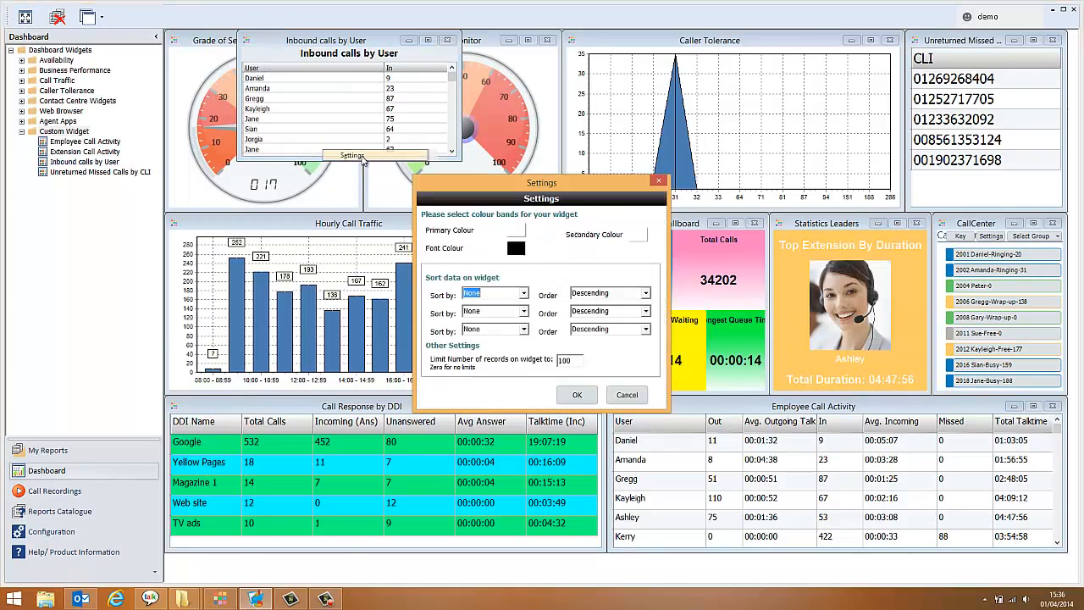
pyautogui.click(500, 294)
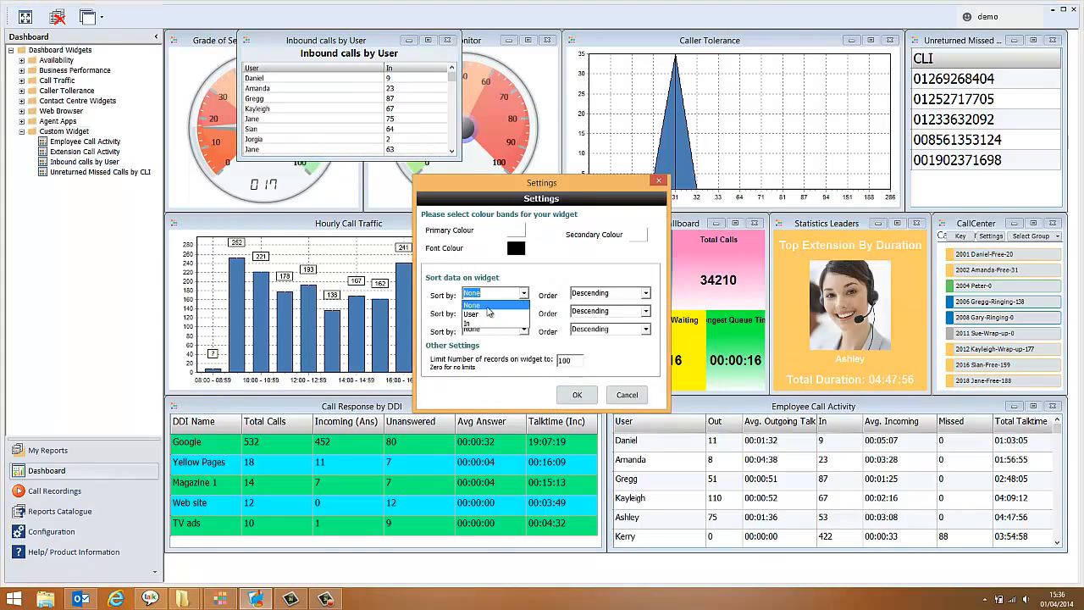
pyautogui.click(467, 323)
# Step: Give the widget a green primary and a cyan secondary colour band and apply its settings
pyautogui.click(516, 231)
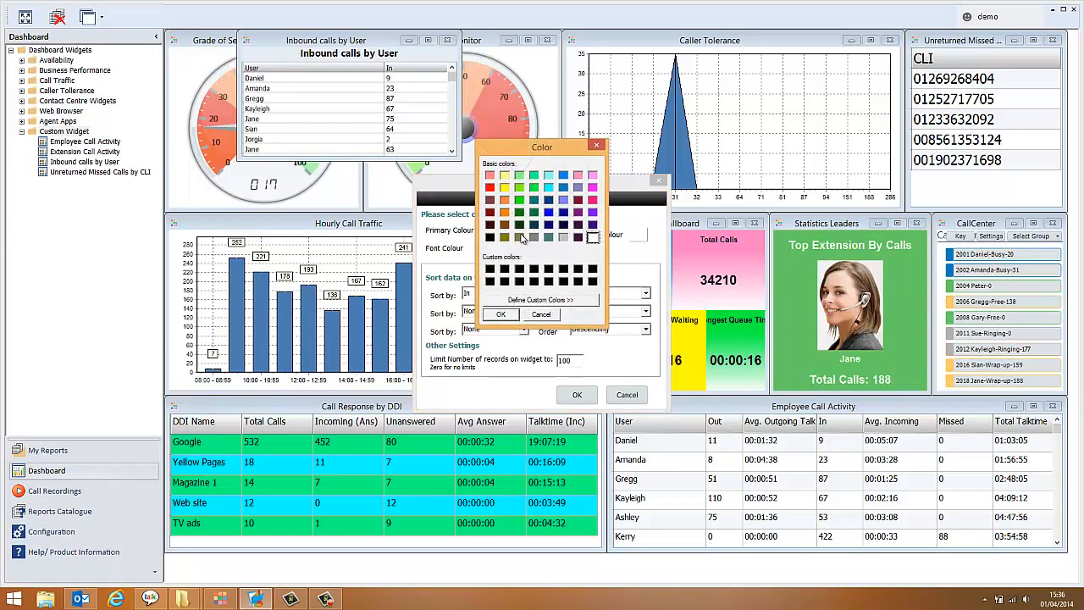
pyautogui.click(519, 187)
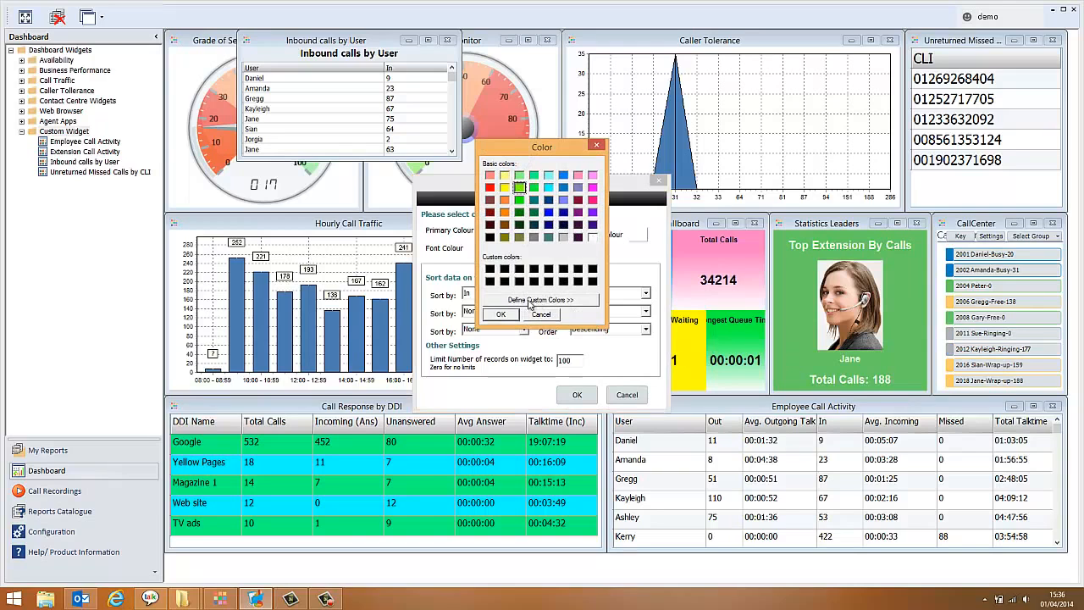
pyautogui.click(501, 314)
pyautogui.click(516, 231)
pyautogui.click(549, 187)
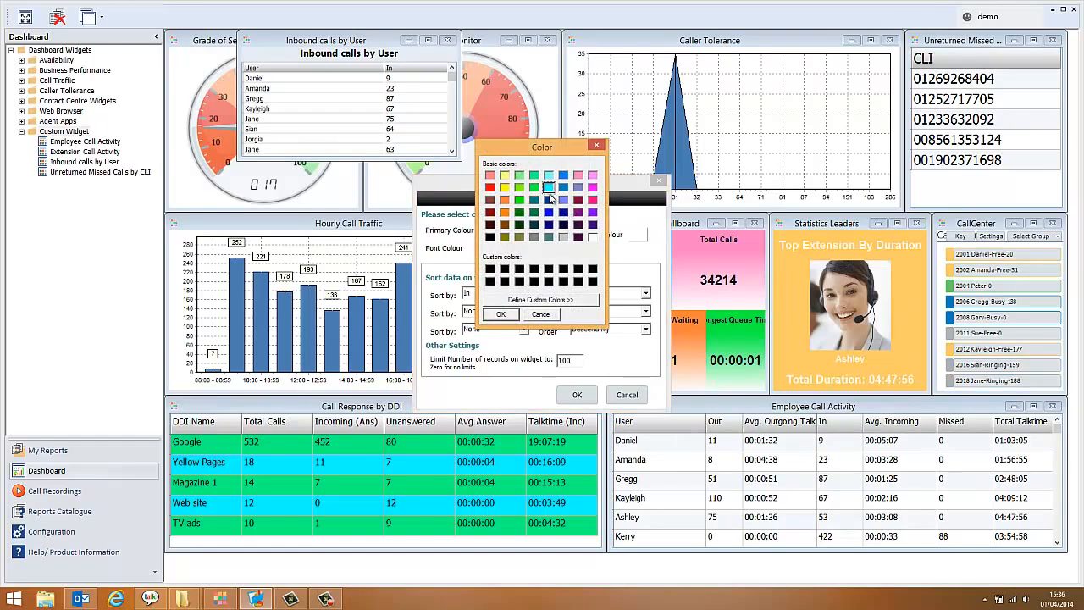
pyautogui.click(501, 314)
pyautogui.click(577, 395)
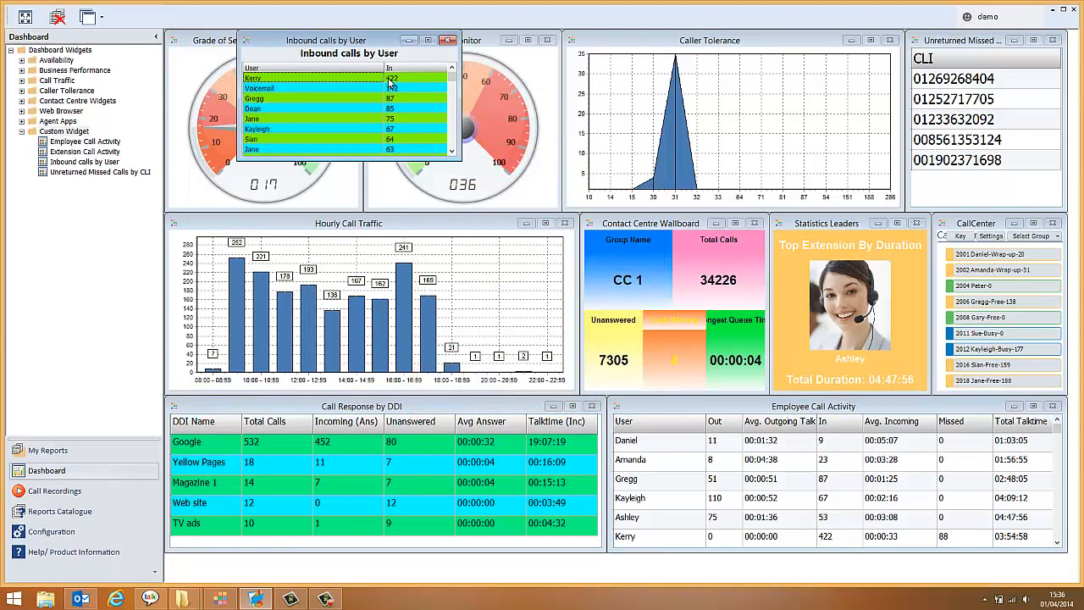
# Step: Move and resize the Inbound calls by User widget to fit between Hourly Call Traffic and Statistics Leaders
pyautogui.moveTo(382, 55); pyautogui.dragTo(720, 226)
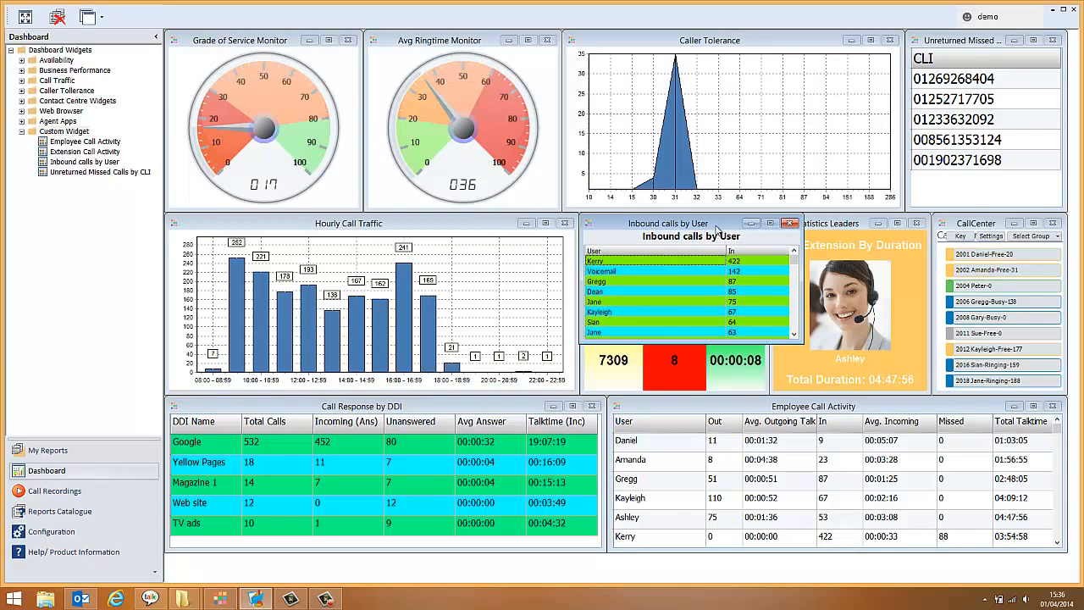
pyautogui.moveTo(804, 343); pyautogui.dragTo(771, 393)
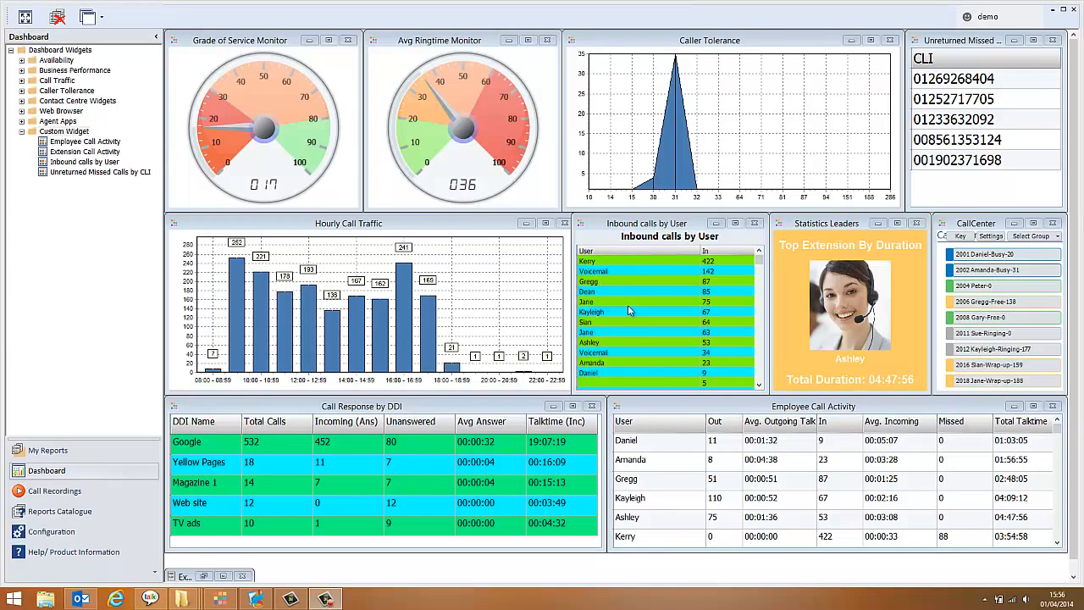
# Step: Filter the Extension Call Activity report to the Sales department and refresh it
pyautogui.click(60, 511)
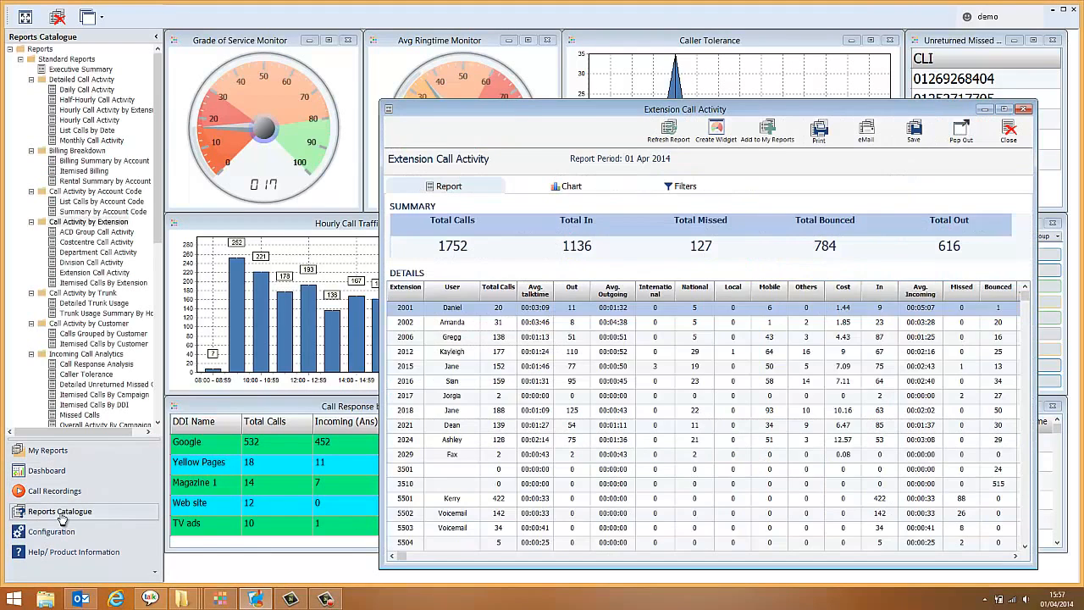
pyautogui.click(683, 187)
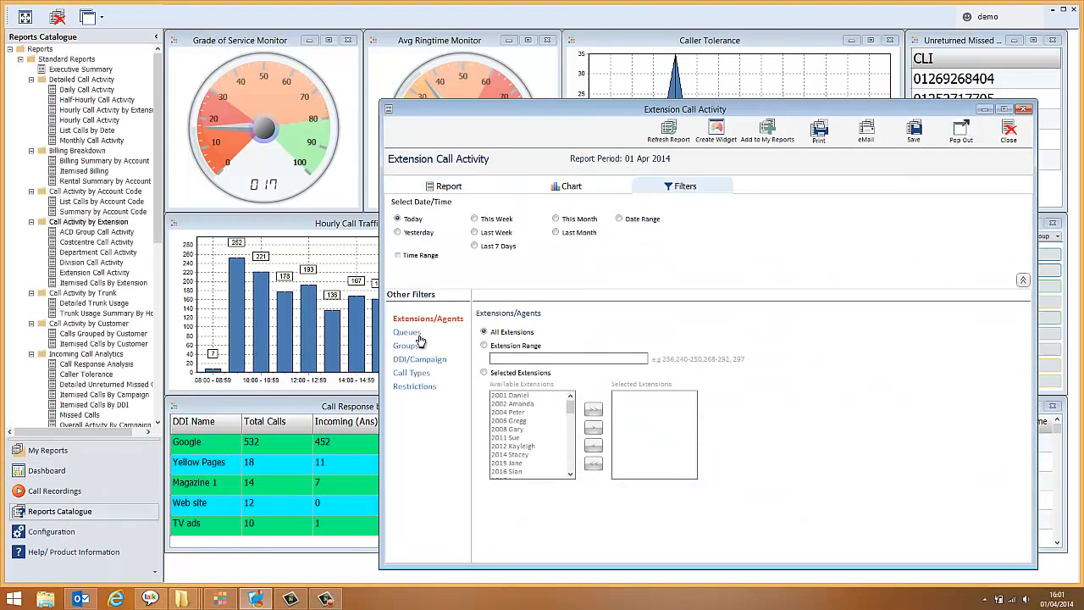
pyautogui.click(405, 345)
pyautogui.click(486, 350)
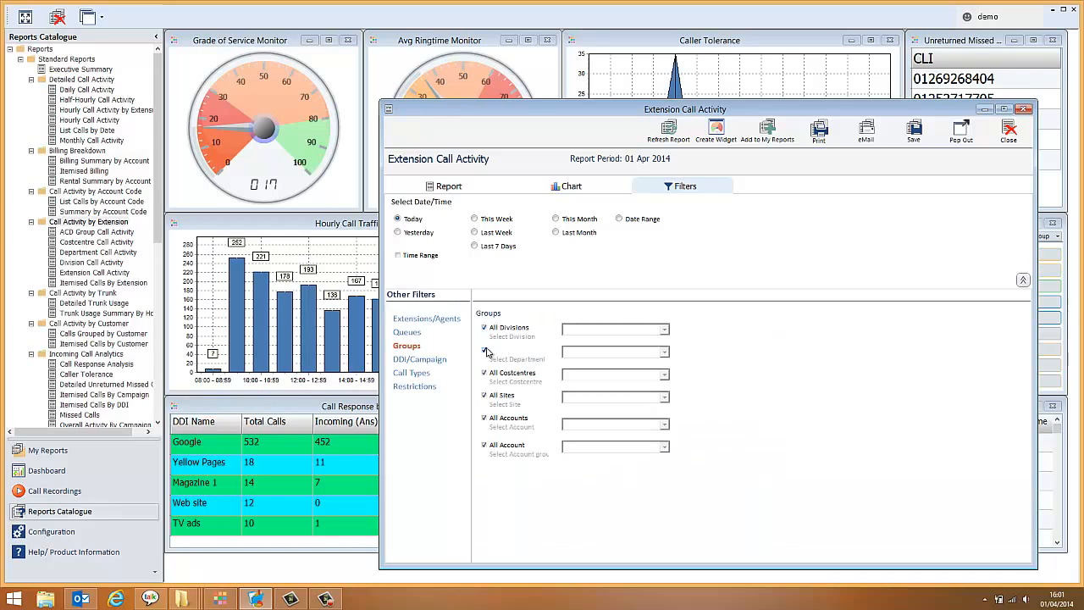
pyautogui.click(665, 353)
pyautogui.click(580, 363)
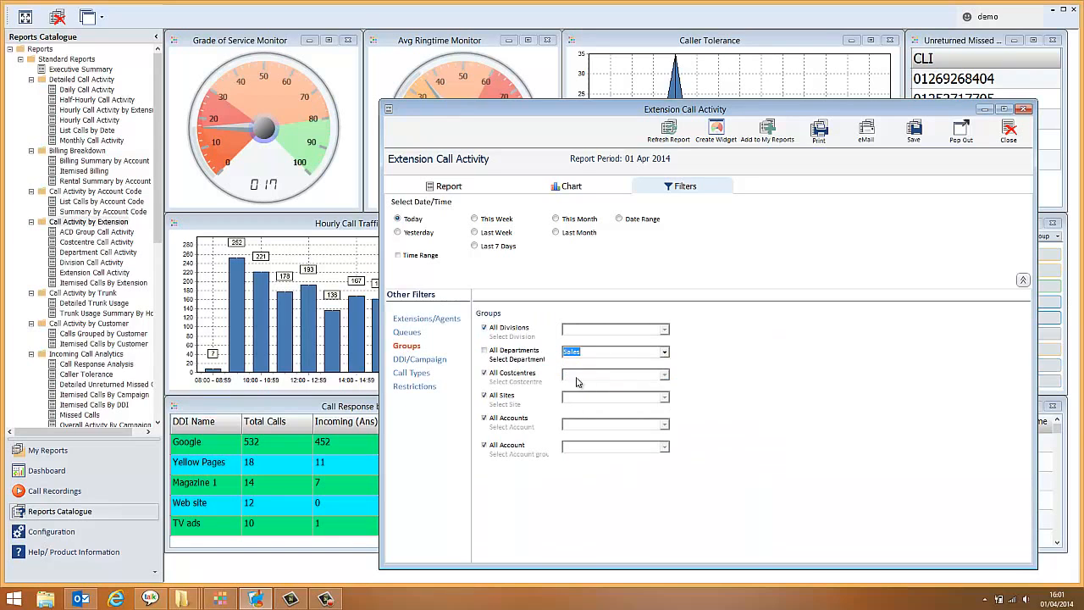
pyautogui.click(686, 134)
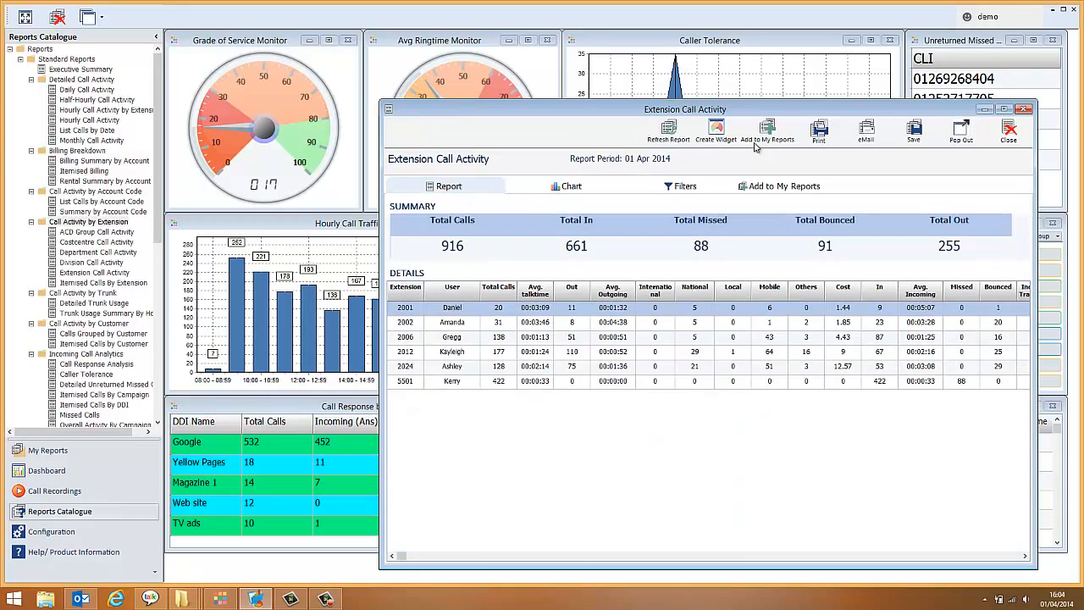
# Step: Open the options for adding the filtered report to My Reports and deselect all of its columns
pyautogui.click(782, 135)
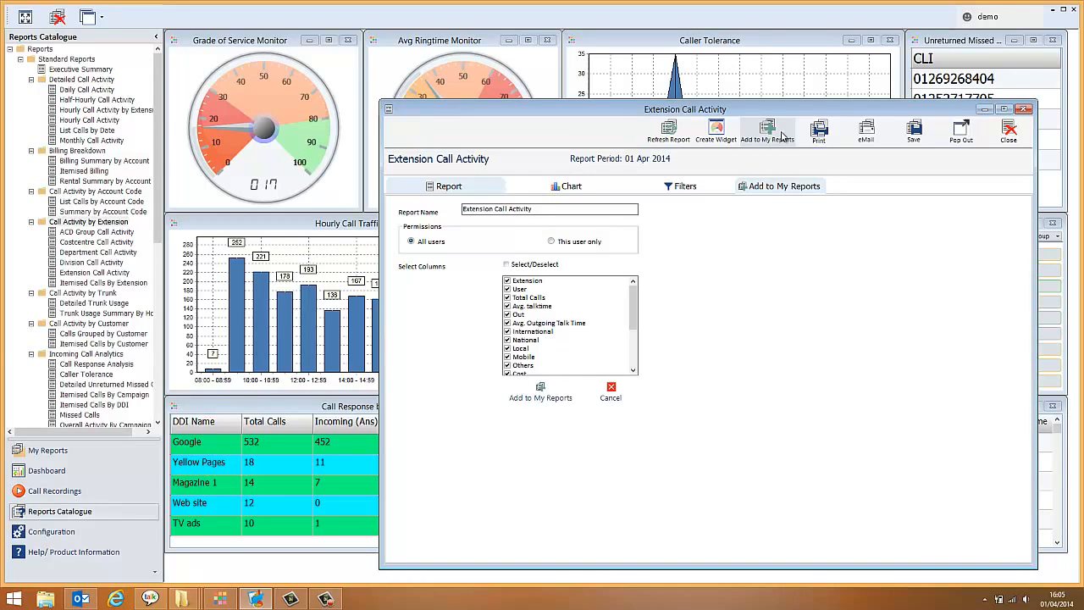
pyautogui.click(508, 265)
pyautogui.click(507, 265)
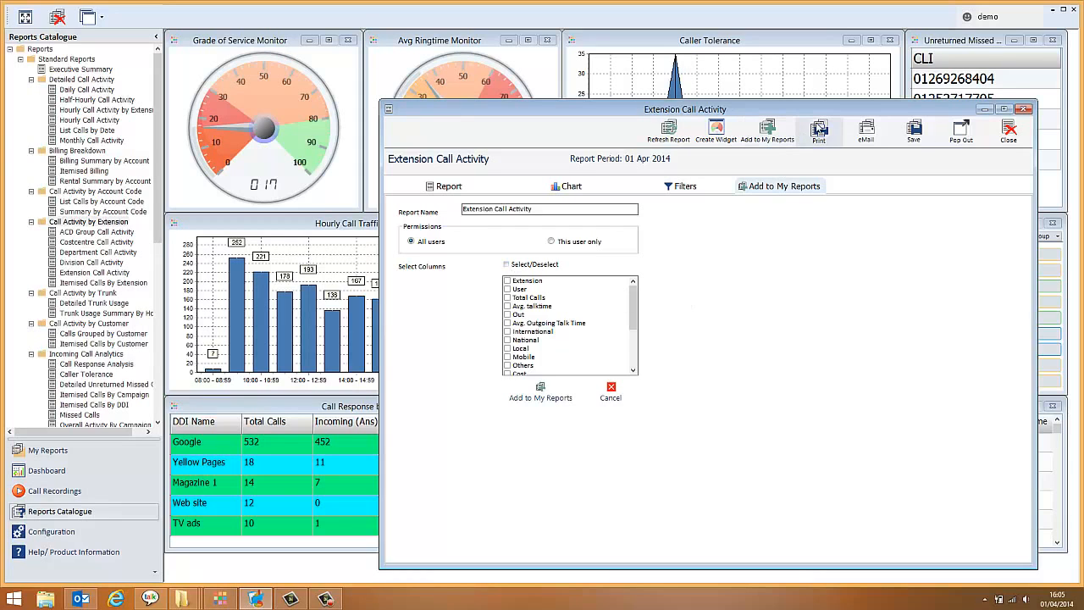
# Step: Schedule the report to be emailed daily at 00:01:00 in Excel format with a folder copy enabled, and close the report
pyautogui.click(867, 133)
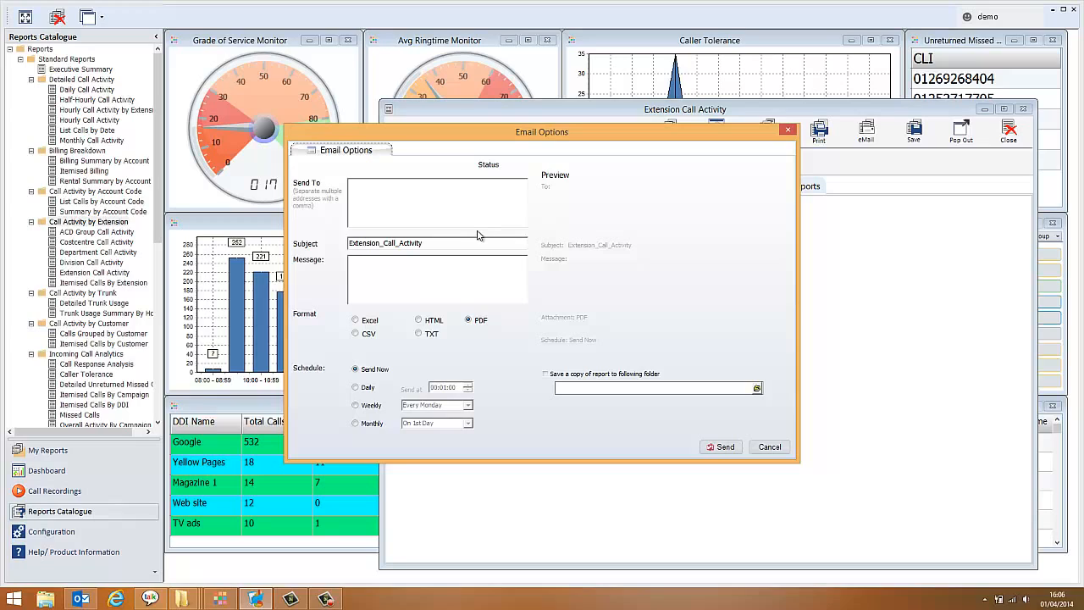
pyautogui.click(436, 280)
pyautogui.click(357, 321)
pyautogui.click(545, 374)
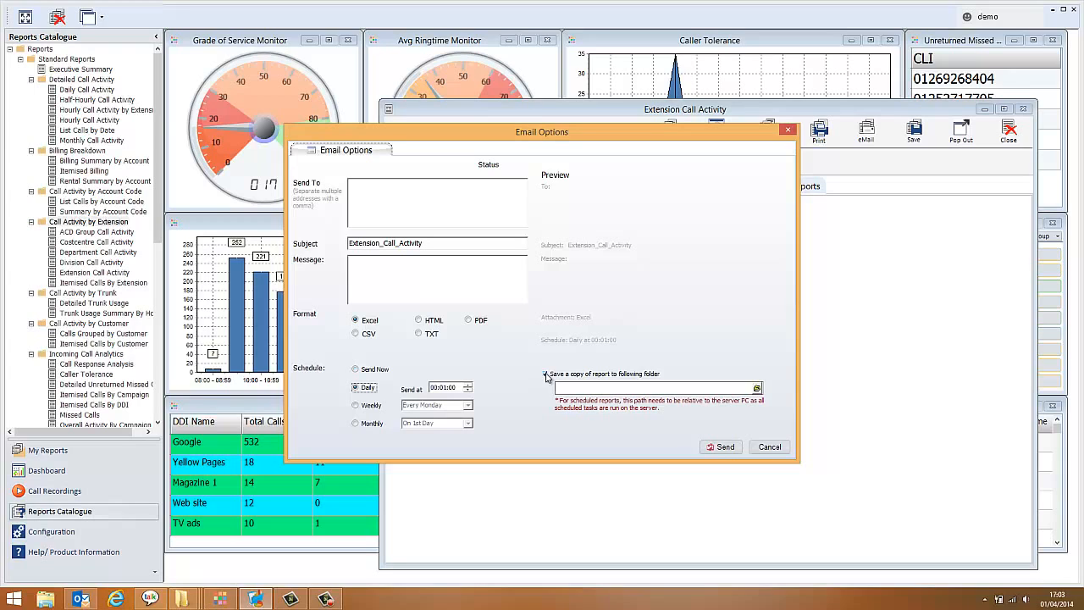
pyautogui.click(350, 389)
pyautogui.click(721, 447)
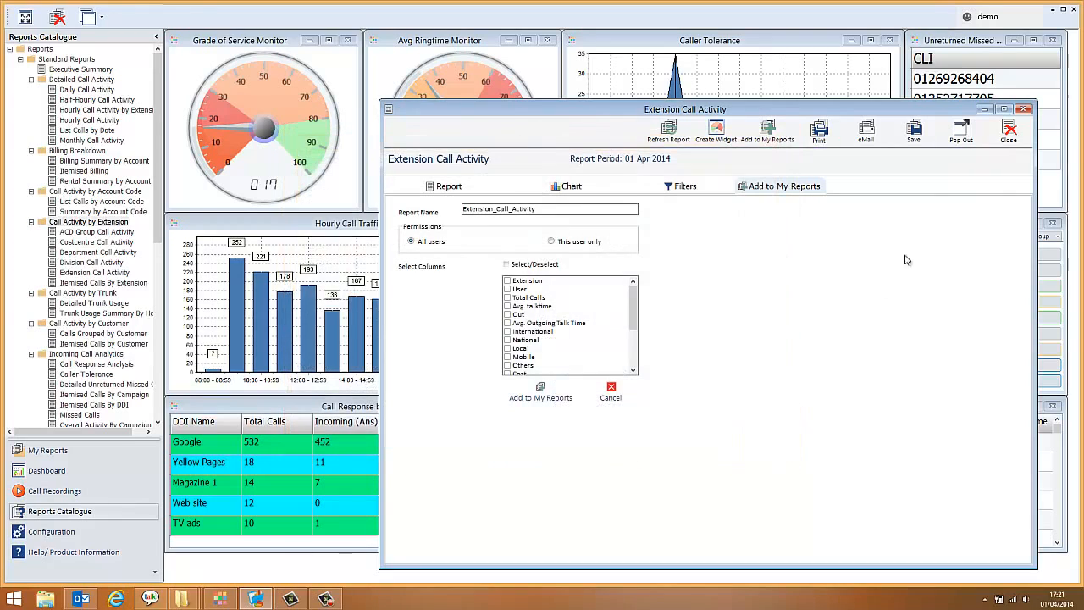
pyautogui.click(1023, 108)
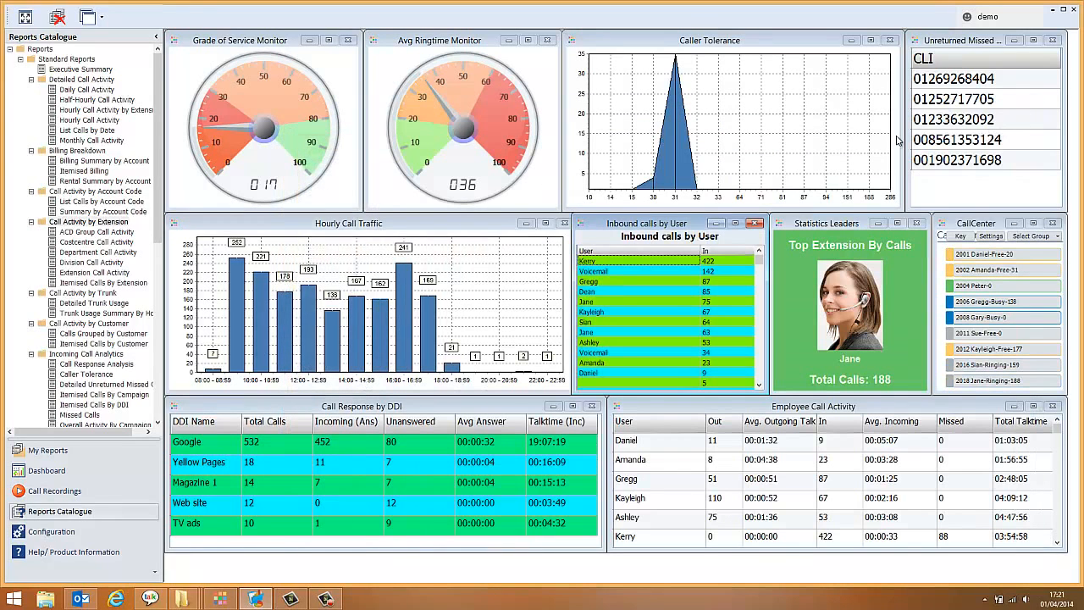
# Step: Open the Executive Summary report from the Standard Reports to examine its call totals, observations and gauges
pyautogui.doubleClick(81, 70)
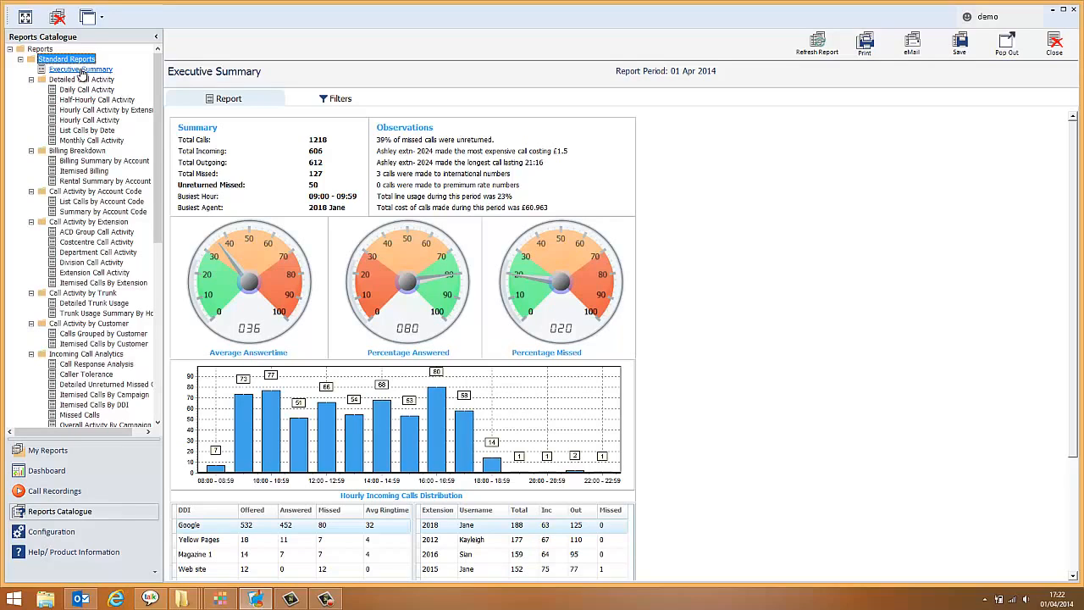
pyautogui.click(82, 71)
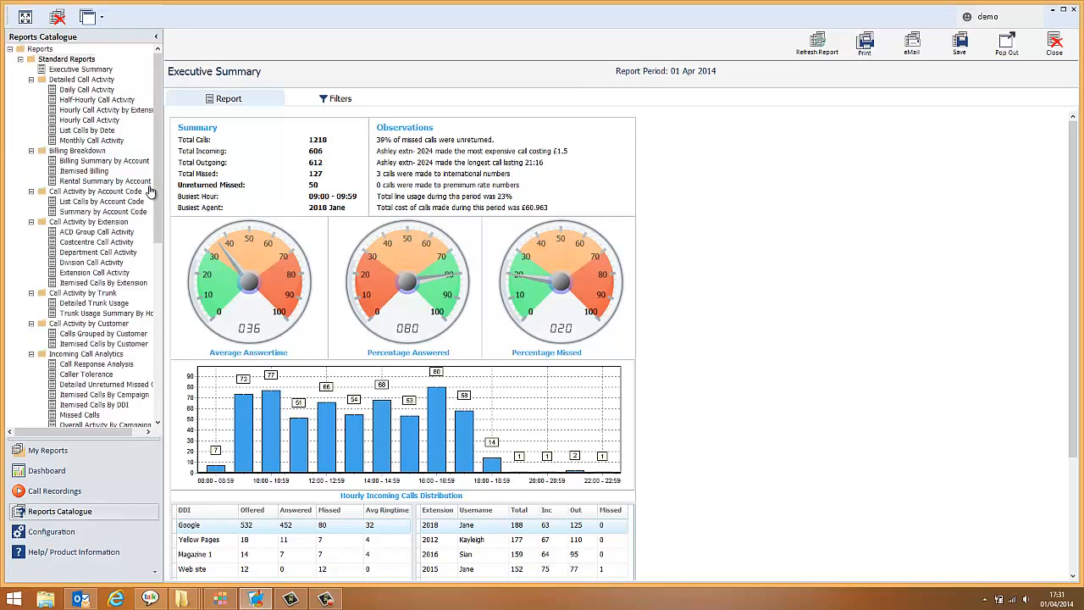
# Step: Open the Call Centre Modelling report and view the staffing profile for the hours starting at 09:00, 11:00 and 12:00 in turn
pyautogui.scroll(-5, 119, 254)
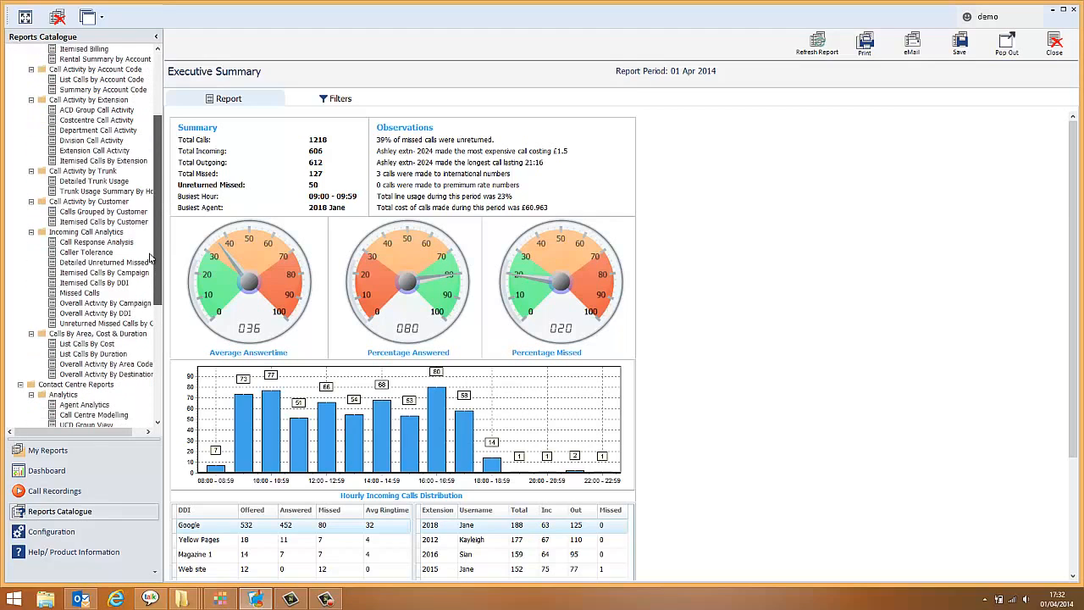
pyautogui.click(93, 405)
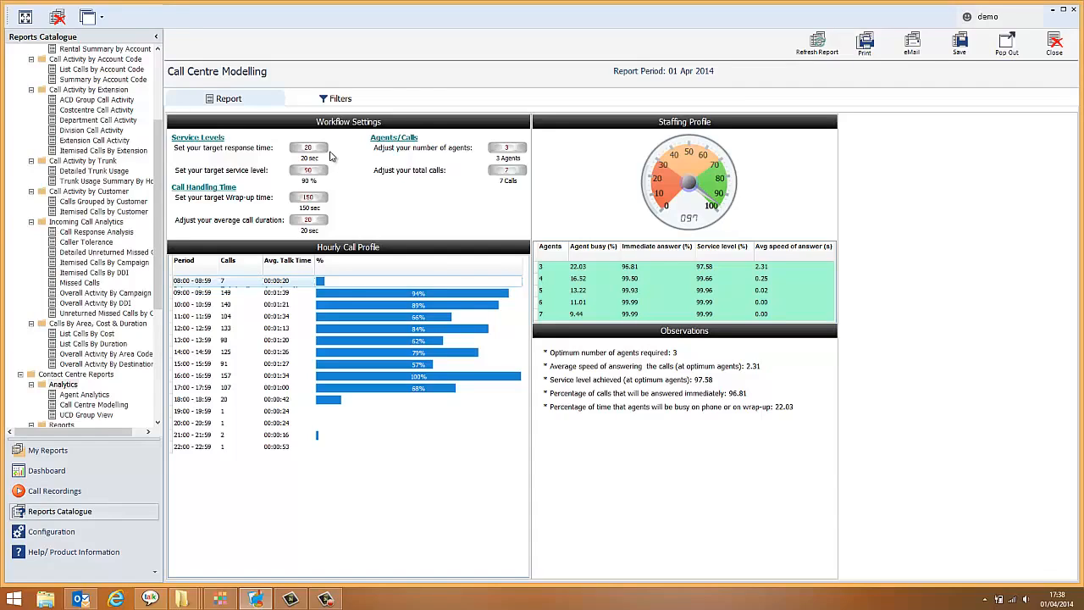
pyautogui.click(328, 296)
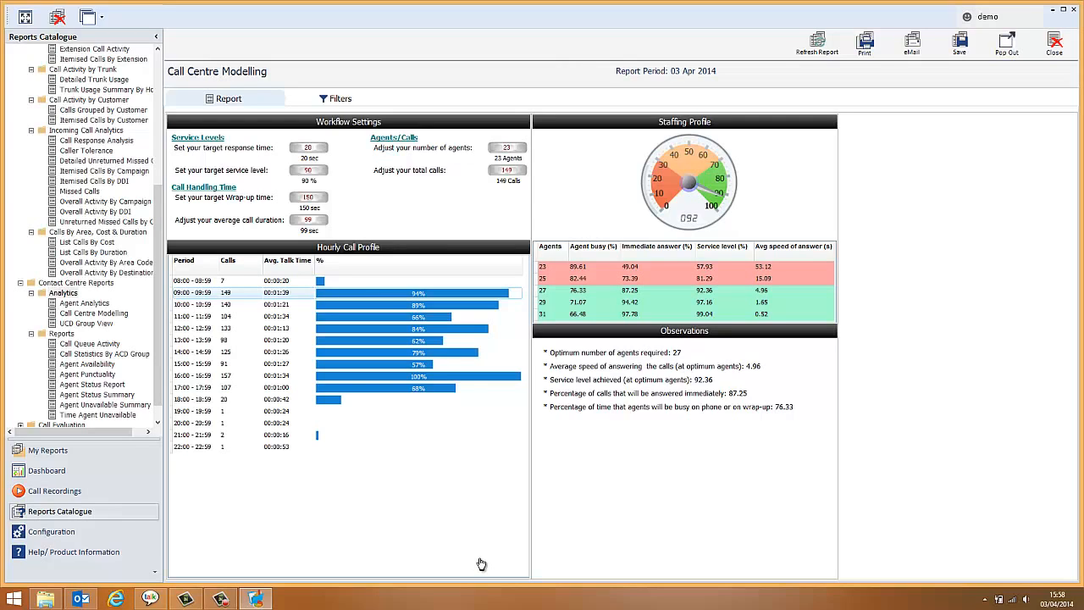
pyautogui.click(390, 317)
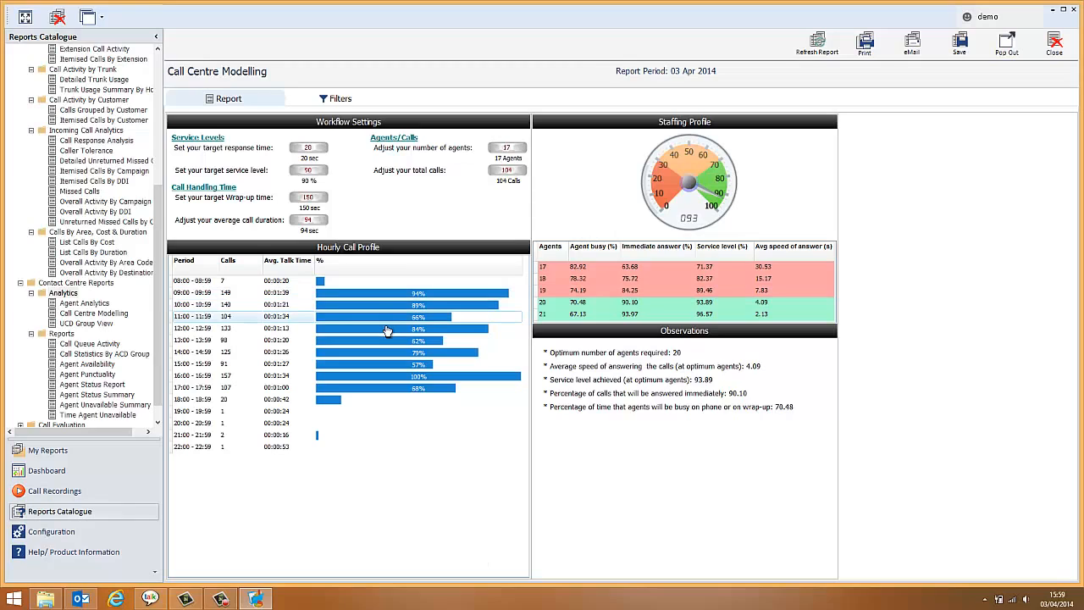
pyautogui.click(387, 329)
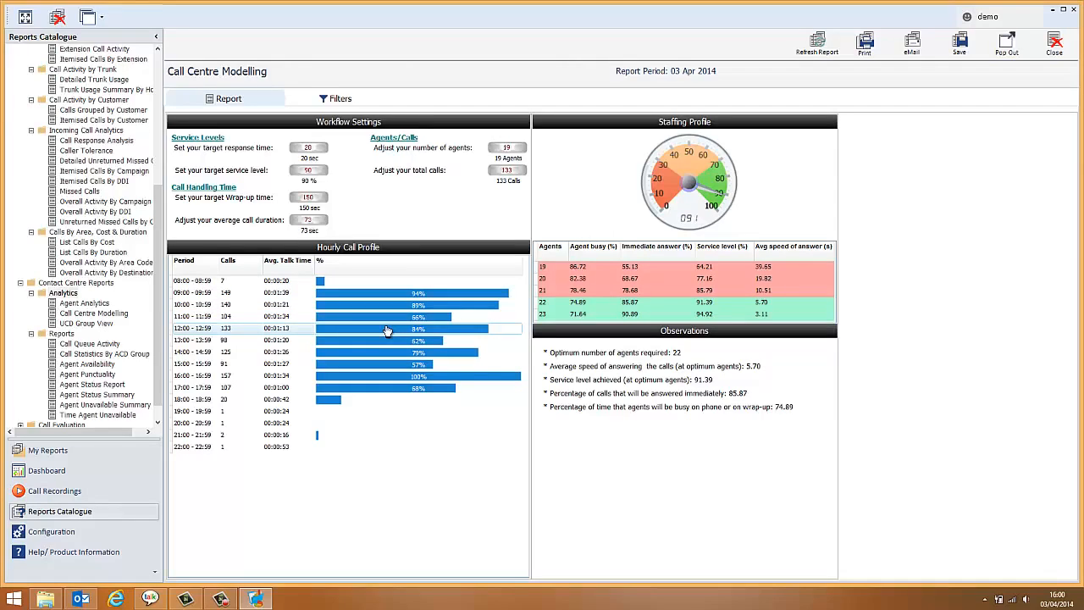